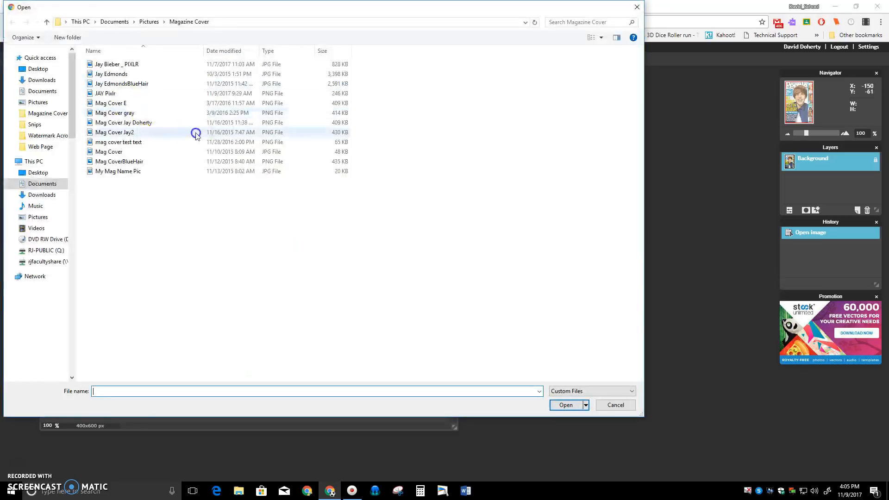
Add the portrait JPG dated 10/3/2015 from the Magazine Cover folder as a layer and shrink it to about the cover's width with Free transform
left_click(137, 74)
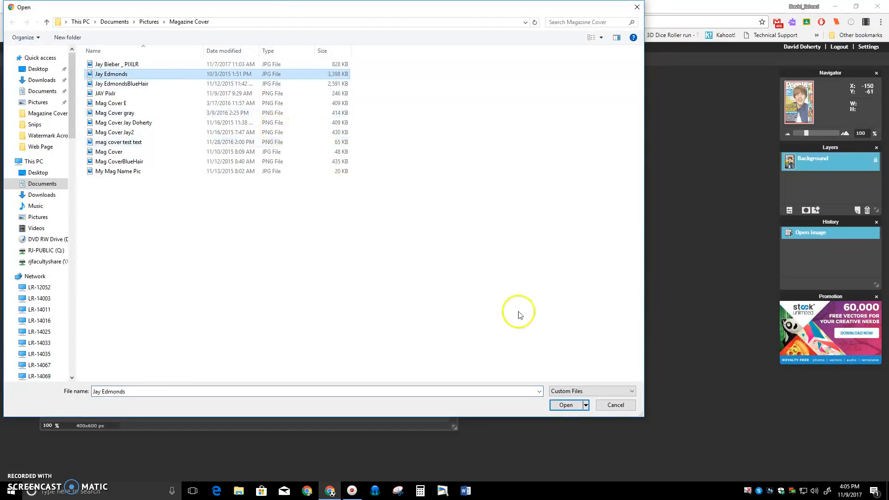
left_click(566, 405)
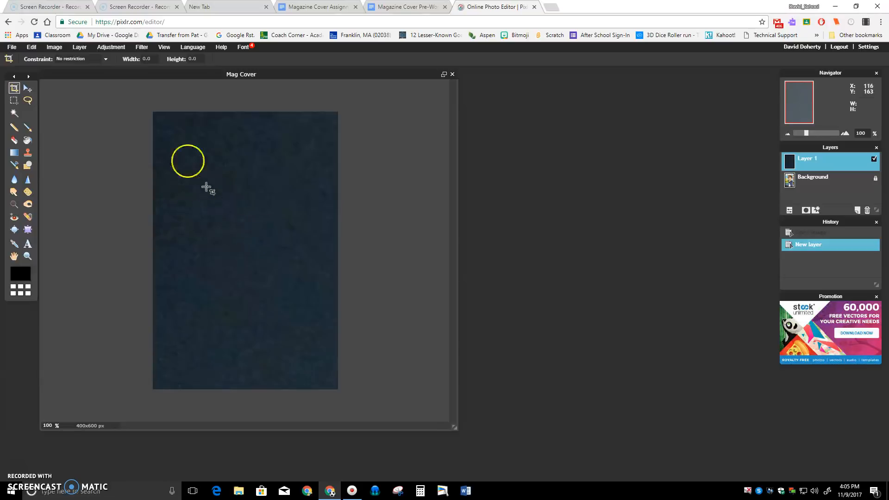
left_click(32, 48)
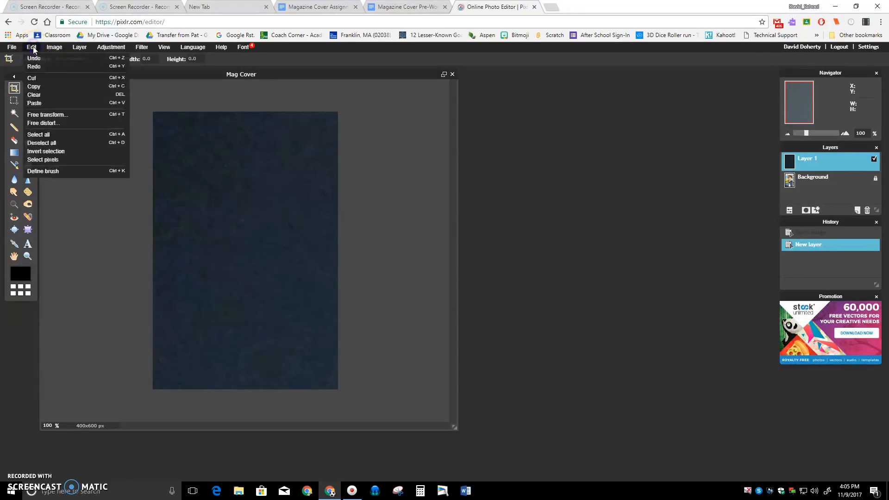
left_click(45, 116)
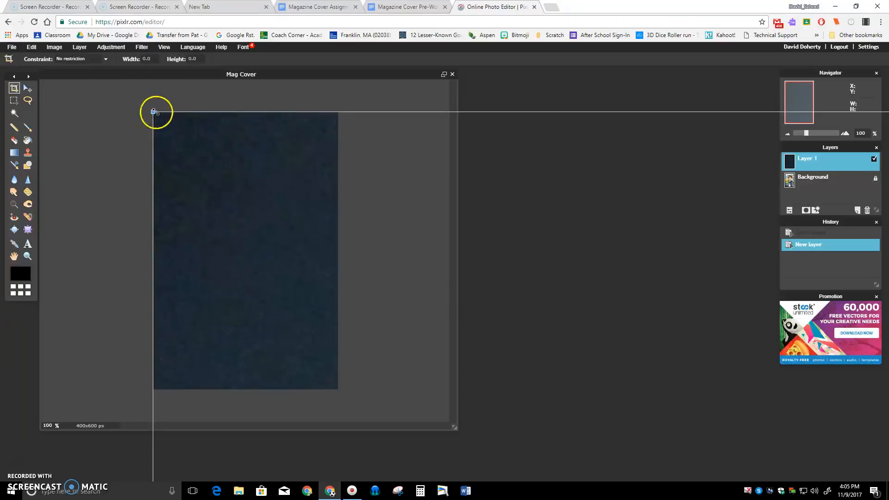
left_click_drag(154, 112, 578, 318)
left_click_drag(664, 368, 194, 174)
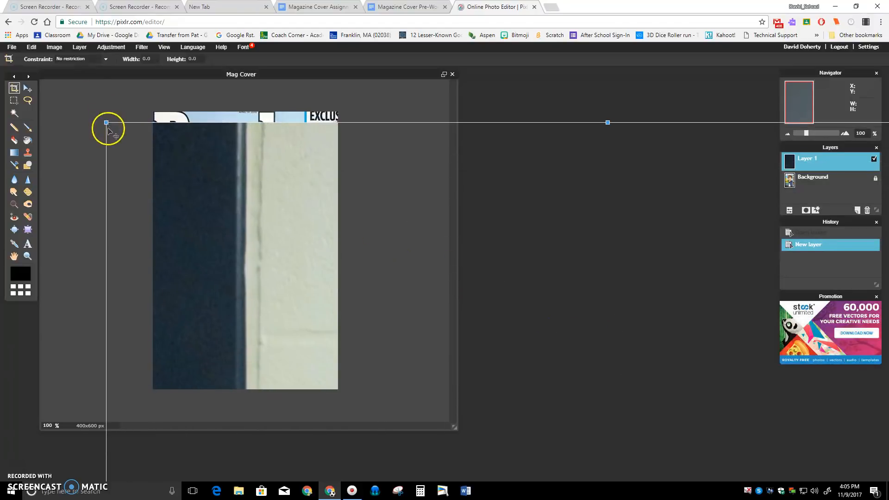
left_click_drag(106, 122, 511, 357)
left_click_drag(587, 397, 224, 132)
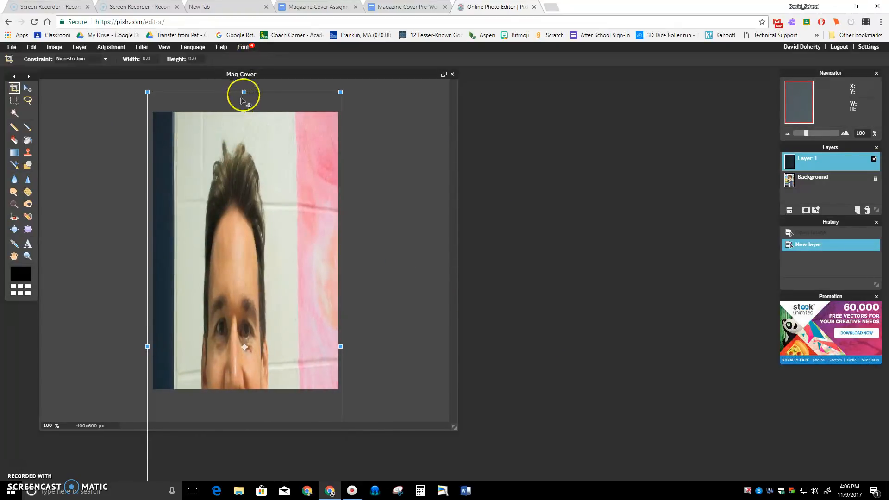
left_click_drag(242, 92, 276, 163)
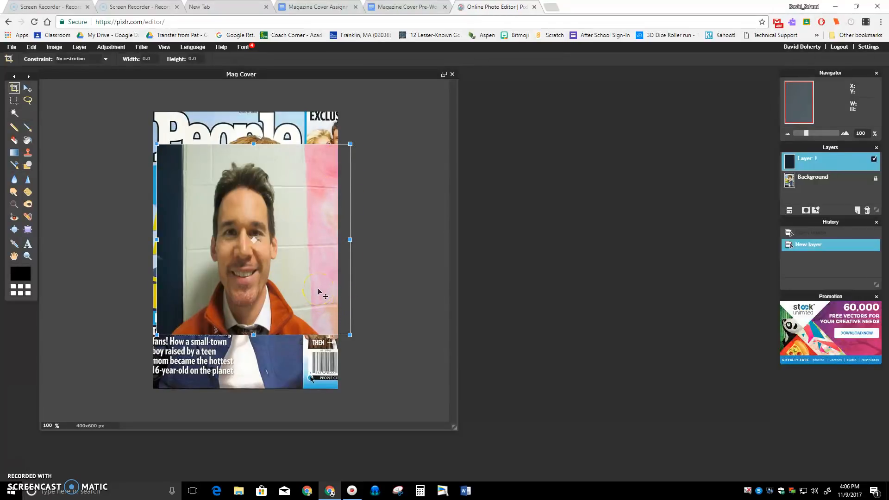
Widen the portrait slightly, position it over the cover subject's head and apply the transform
mouse_move(351, 239)
left_mouse_down()
mouse_move(327, 239)
mouse_move(356, 242)
left_mouse_up()
left_click_drag(295, 225, 307, 227)
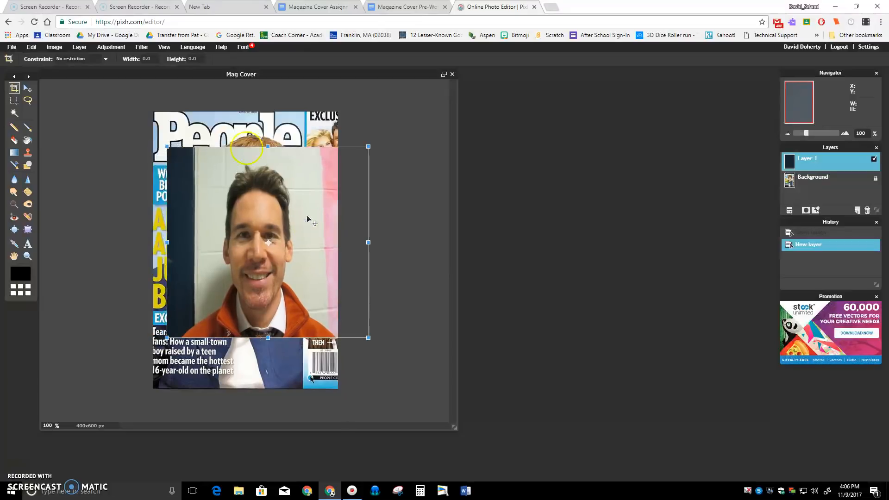
left_click(28, 100)
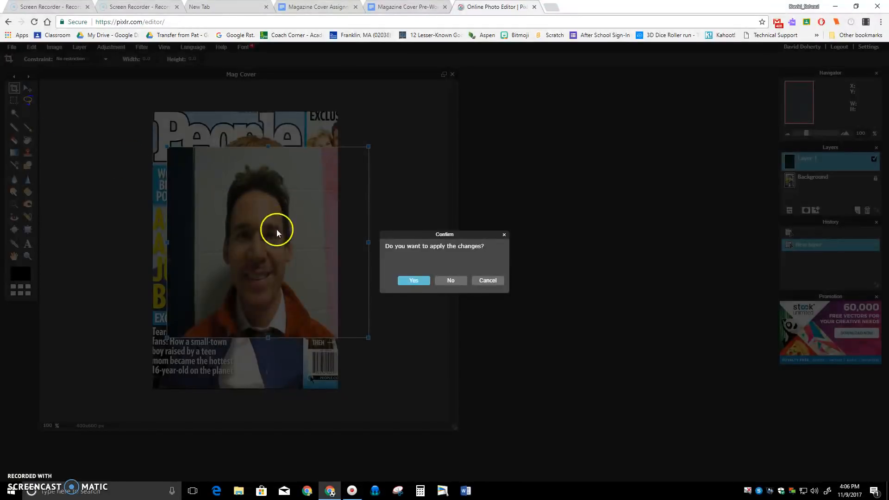
left_click(415, 281)
Draw a Lasso selection around the portrait's eyes and nose, from the forehead down to just above the mouth
left_click(28, 100)
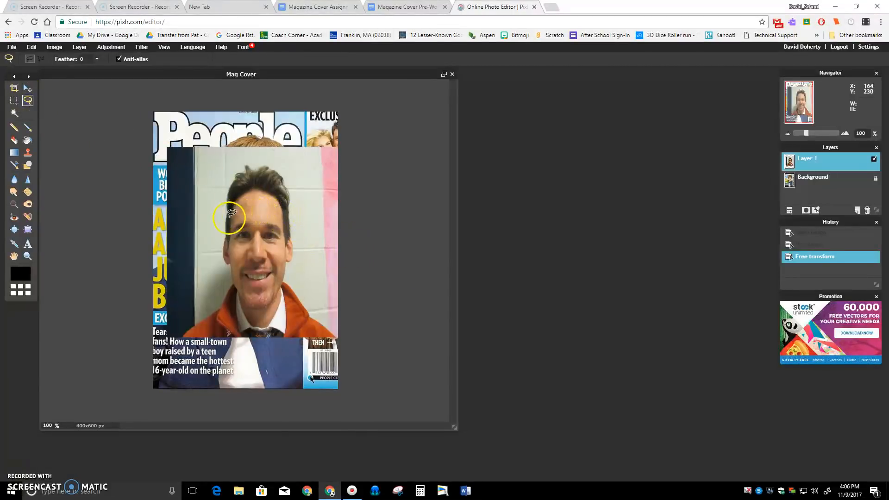
left_click_drag(232, 215, 271, 215)
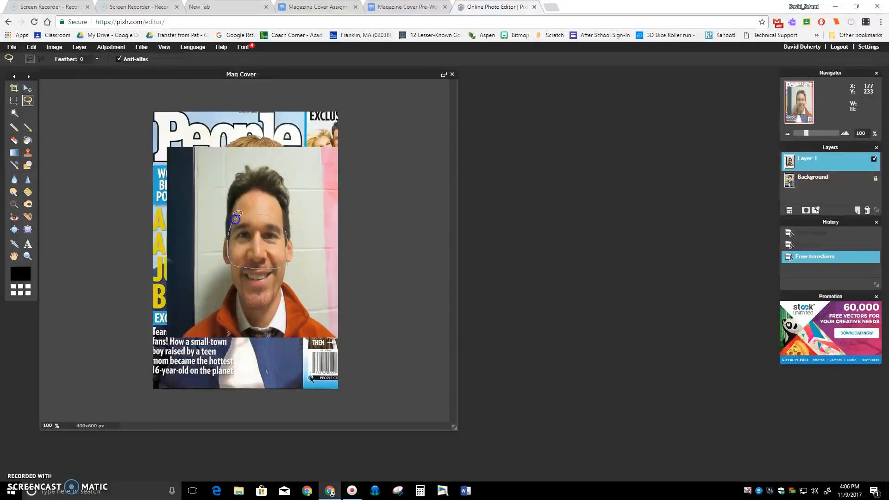
left_click_drag(237, 214, 235, 219)
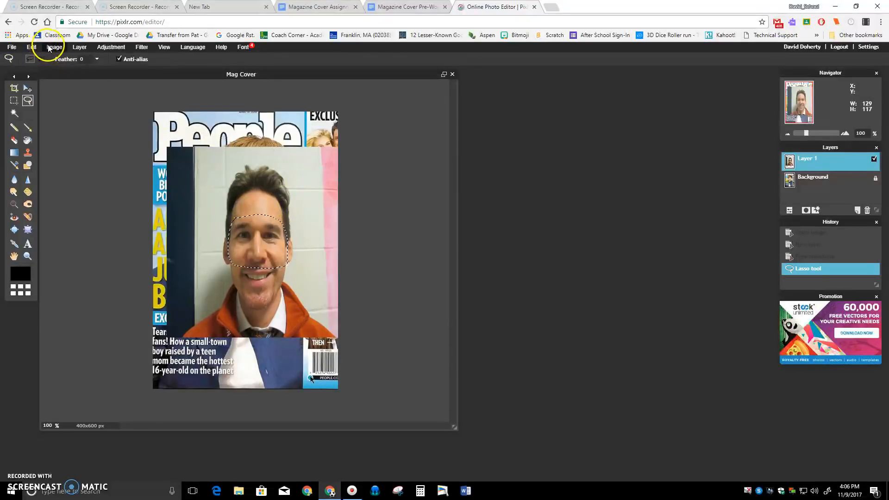
Invert the selection and clear the rest of the portrait layer, keeping only the lassoed face area
left_click(32, 47)
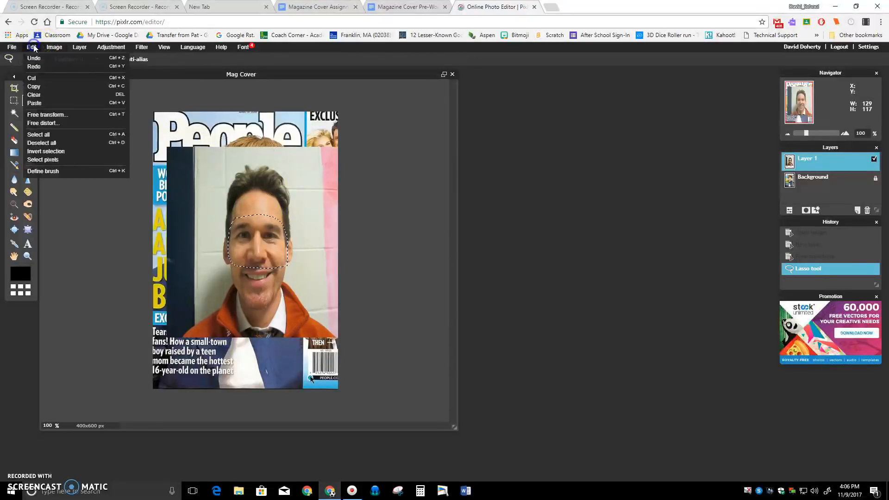
left_click(55, 155)
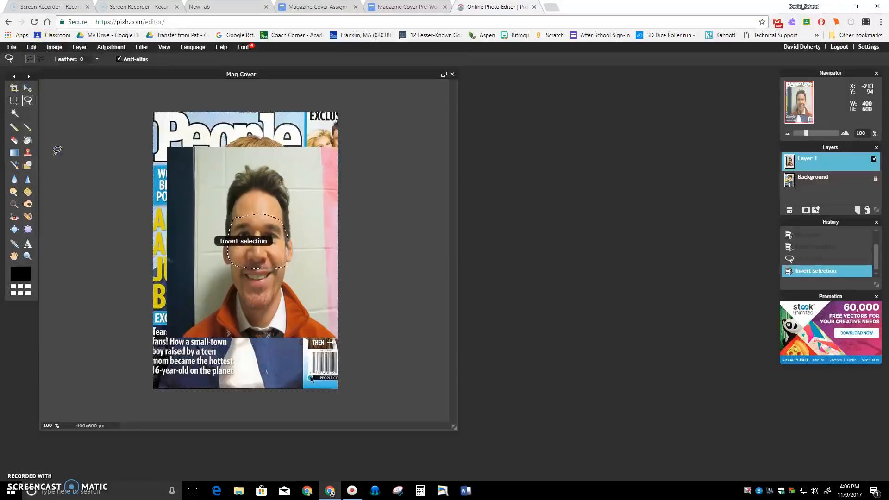
key("Delete")
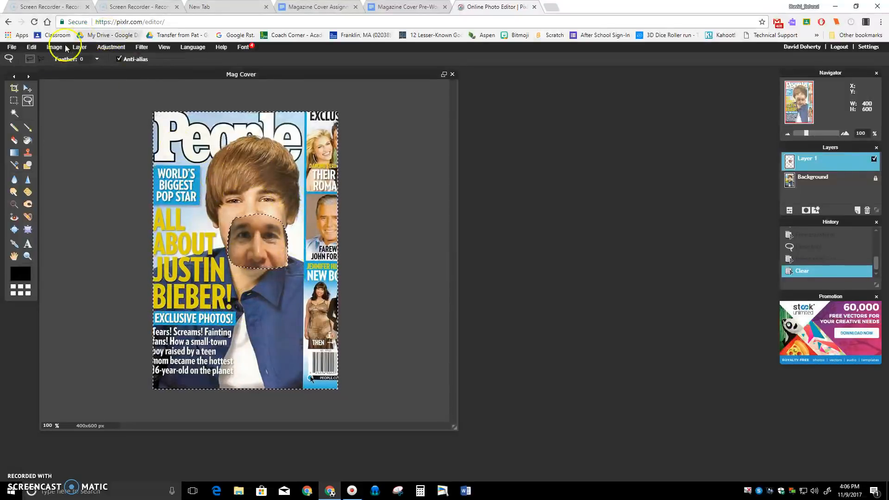
Invert the selection back to the face piece, move it over the cover subject's eyes and nose, and deselect all
left_click(32, 47)
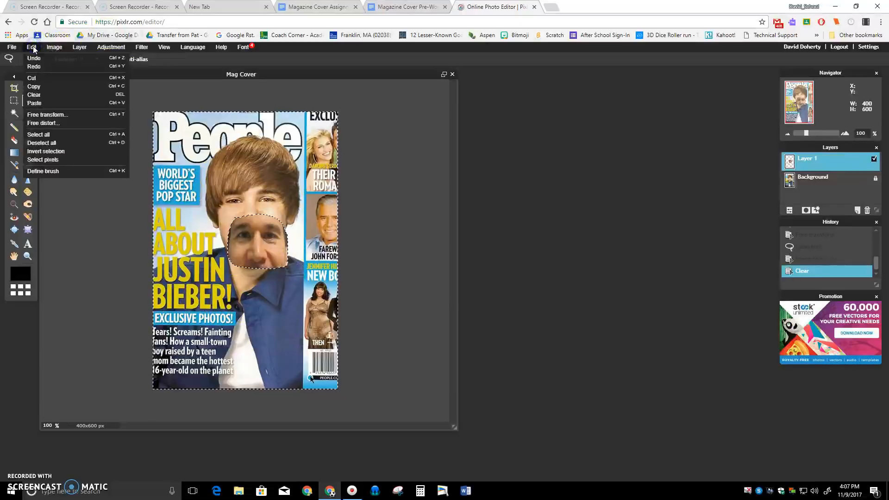
left_click(37, 152)
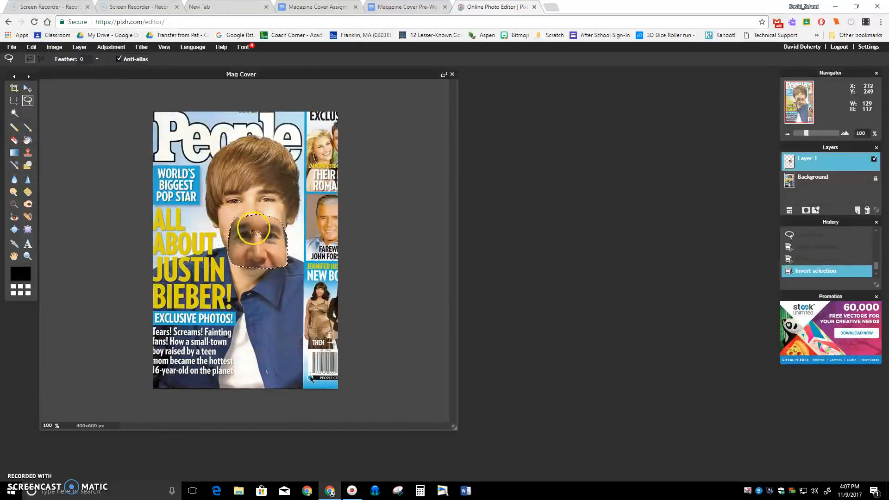
left_click(28, 88)
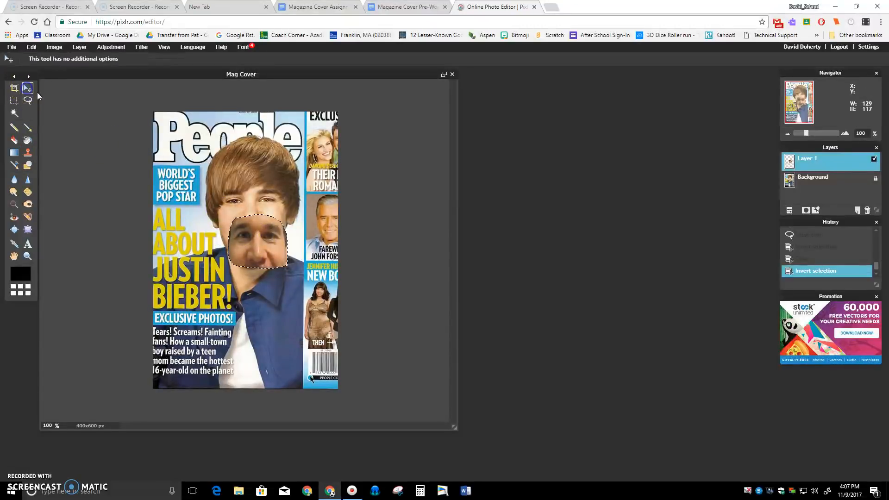
left_click_drag(226, 234, 281, 213)
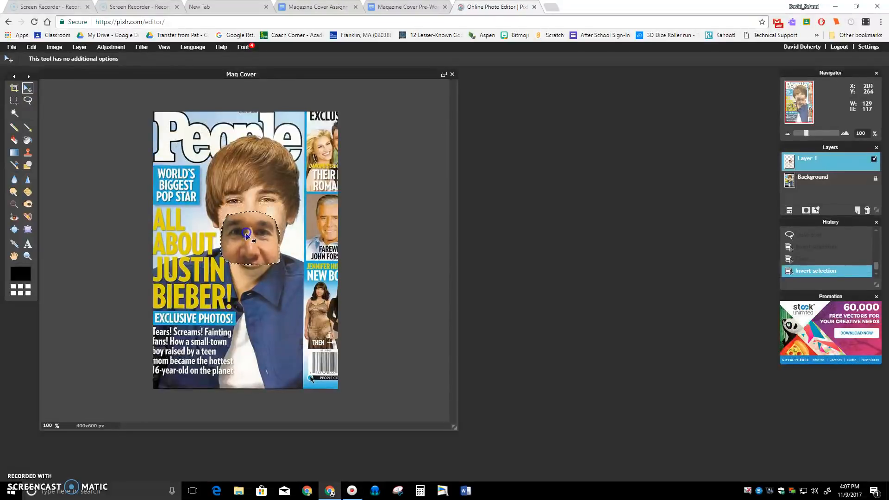
left_click_drag(246, 213, 248, 210)
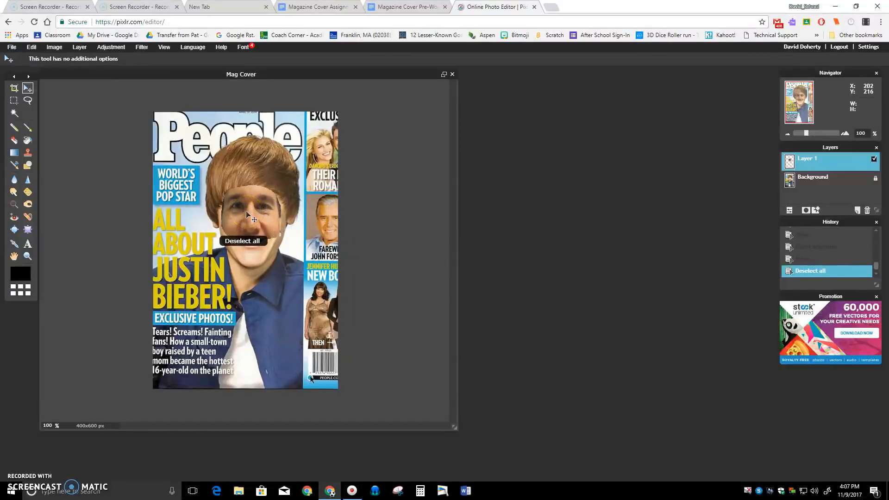
left_click_drag(247, 212, 250, 216)
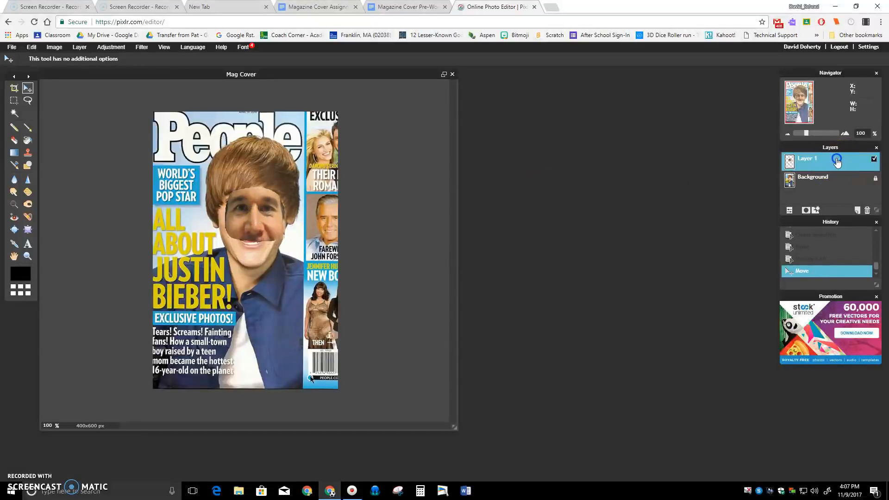
Reduce Layer 1's opacity to 66 and move the face piece into line with the cover subject's eyes
left_click(790, 211)
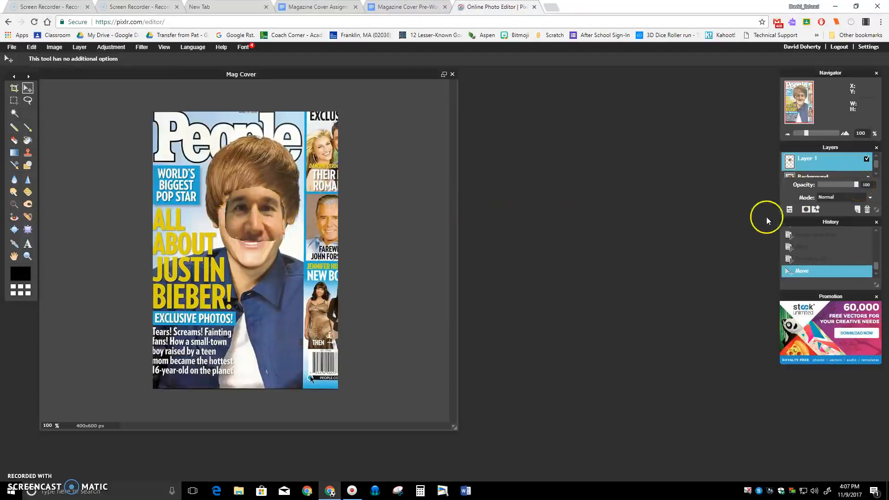
mouse_move(856, 187)
left_mouse_down()
mouse_move(827, 187)
mouse_move(848, 190)
left_mouse_up()
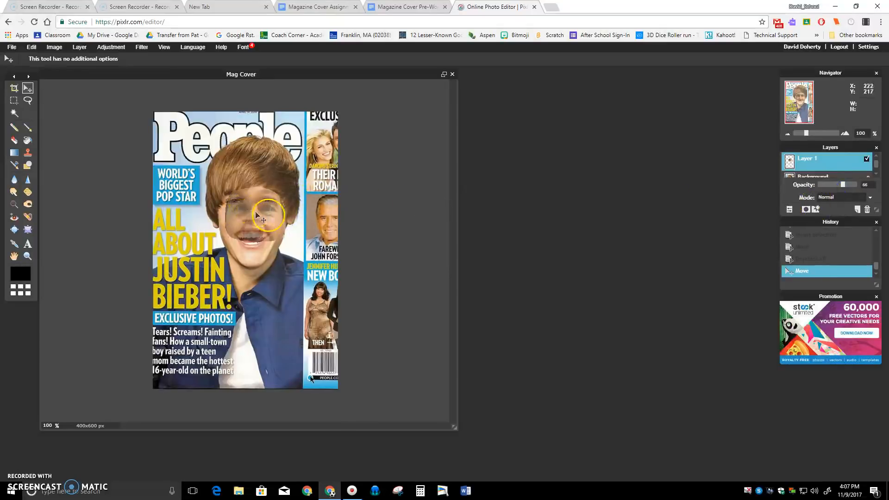
left_click(790, 211)
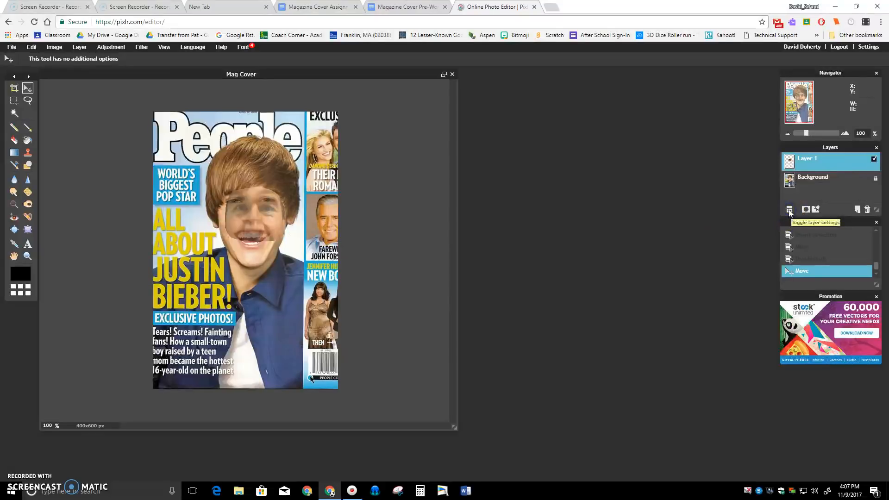
left_click_drag(242, 189, 261, 224)
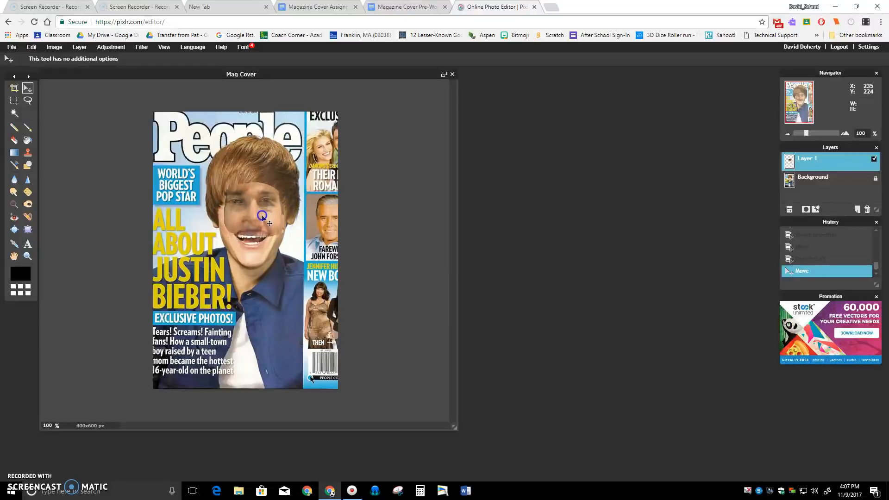
Free transform the face piece so it spans the cover subject's face, shift it to sit above the mouth, and apply the change
left_click(32, 47)
left_click(41, 114)
left_click_drag(257, 183, 257, 189)
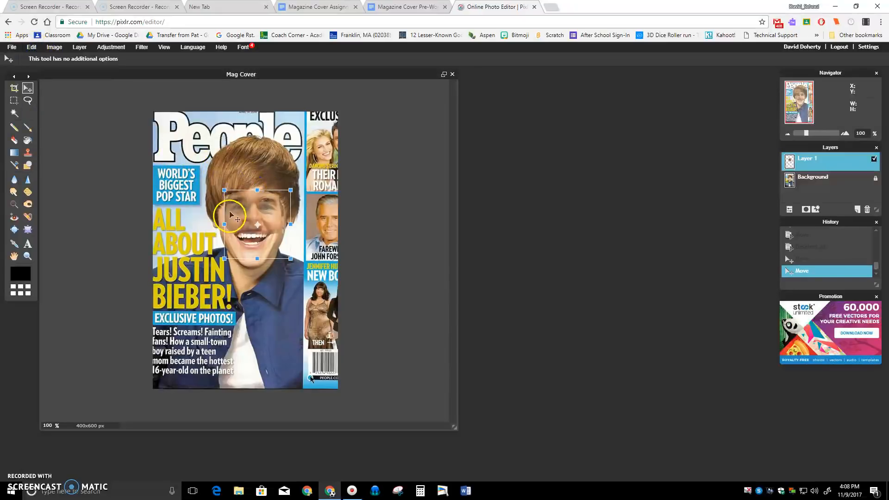
left_click_drag(225, 224, 255, 209)
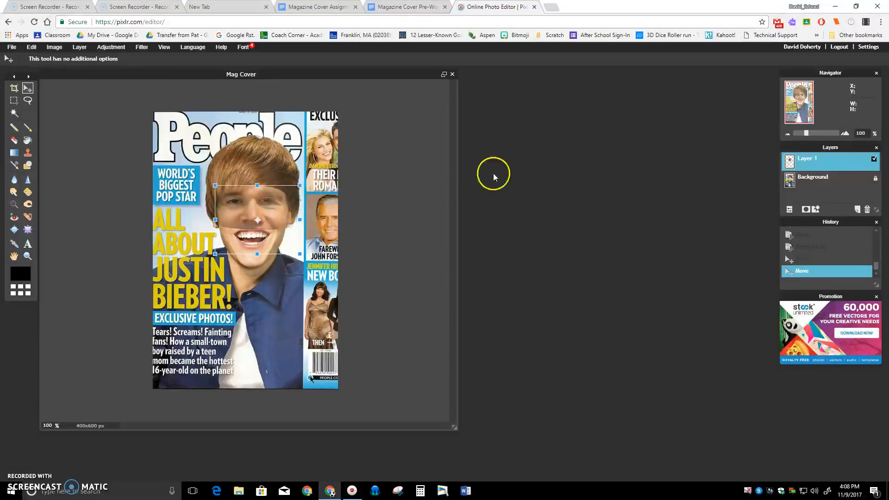
left_click(789, 209)
left_click(415, 280)
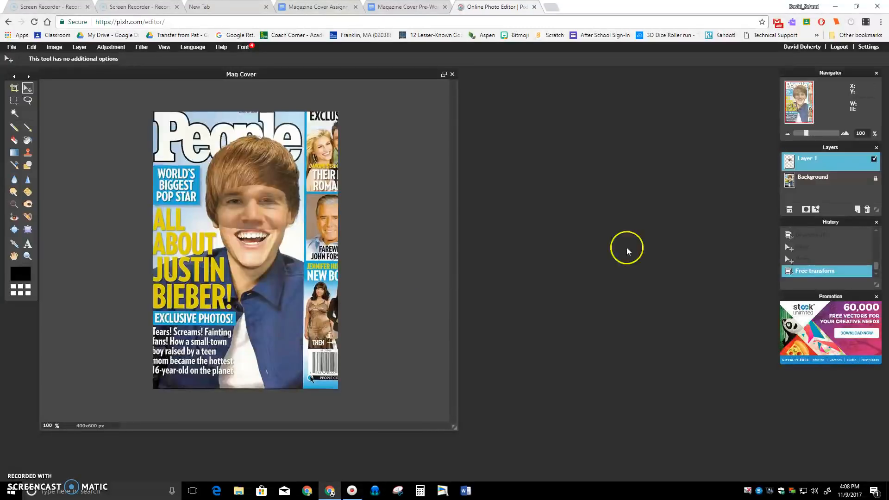
Raise Layer 1's opacity to 93, and undo and redo the free transform to compare the fit
left_click(789, 210)
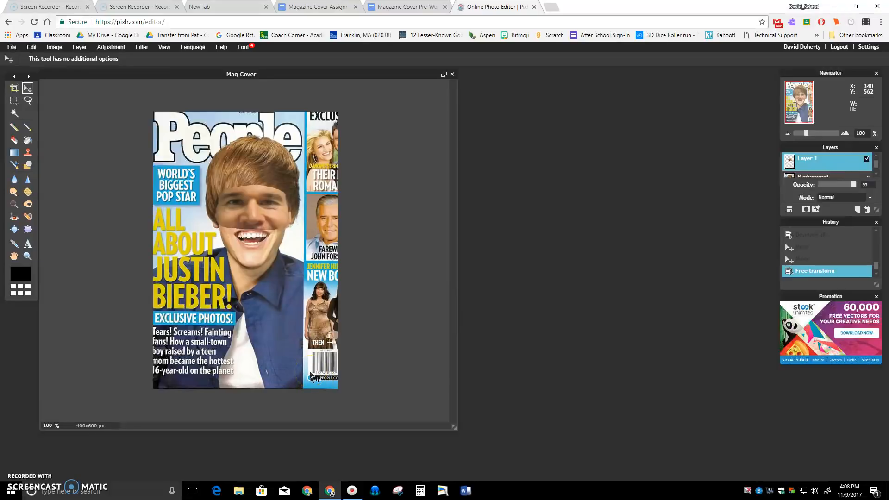
key("ctrl+z")
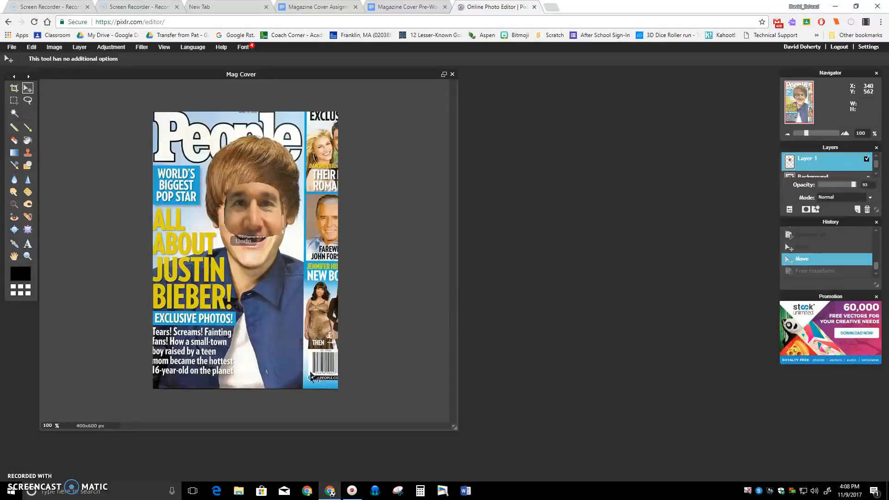
key("ctrl+y")
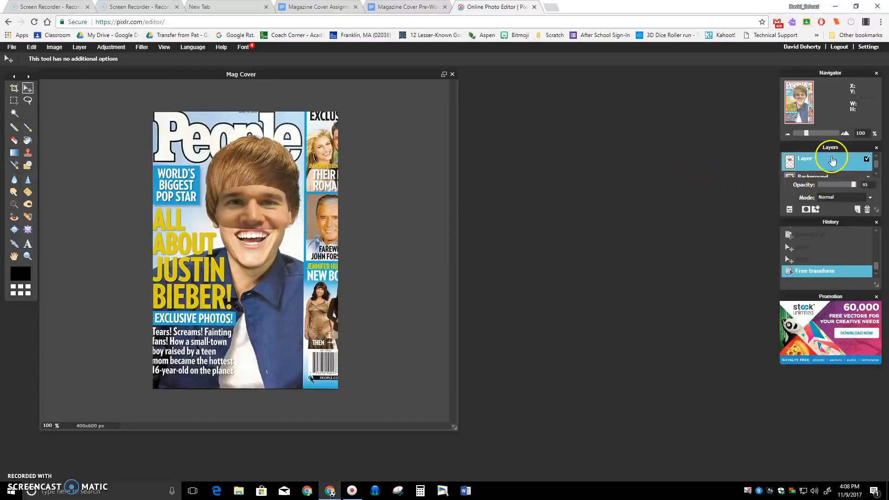
Apply Hue & Saturation to the face layer with saturation -22 and lightness 9
left_click(121, 47)
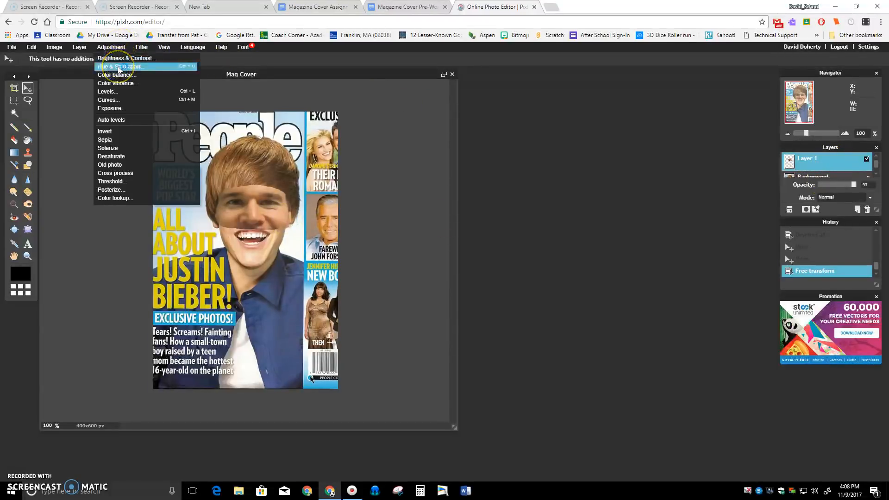
left_click(119, 67)
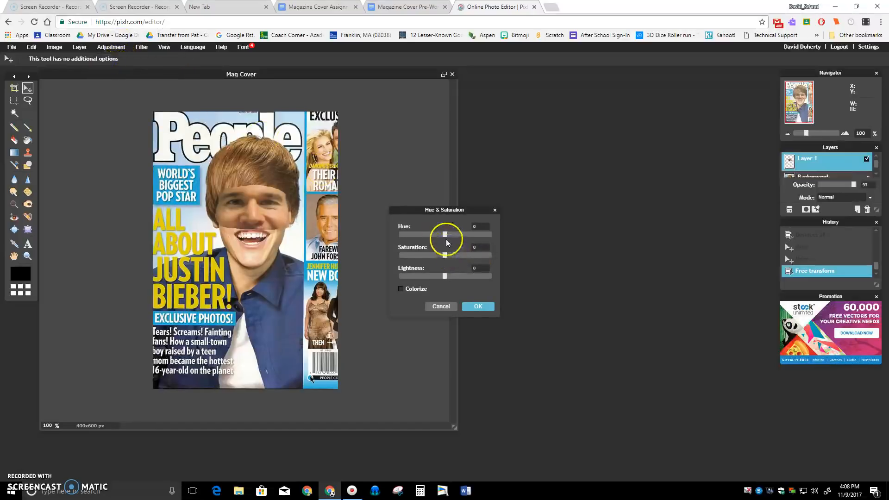
left_click_drag(444, 235, 463, 238)
left_click_drag(445, 255, 439, 256)
left_click_drag(448, 276, 449, 278)
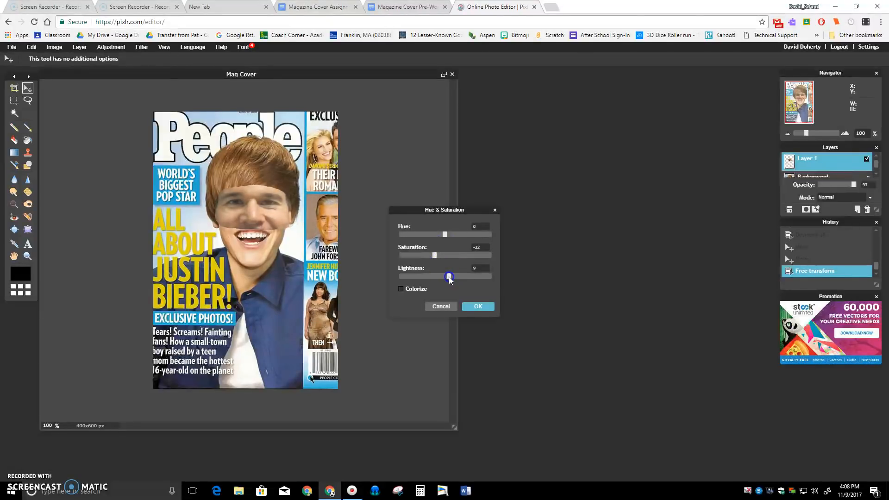
left_click(485, 307)
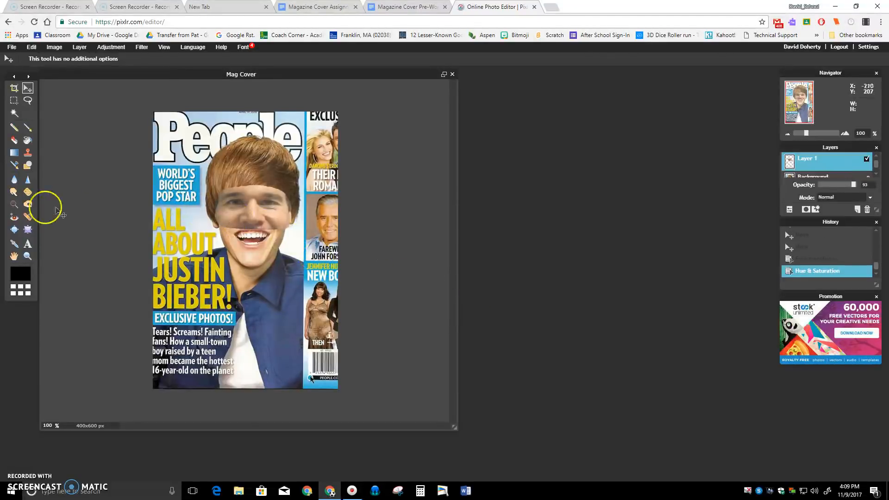
Sample the skin tone from the cover subject's cheek and recolour parts of the face piece with the Color replace tool
left_click(14, 243)
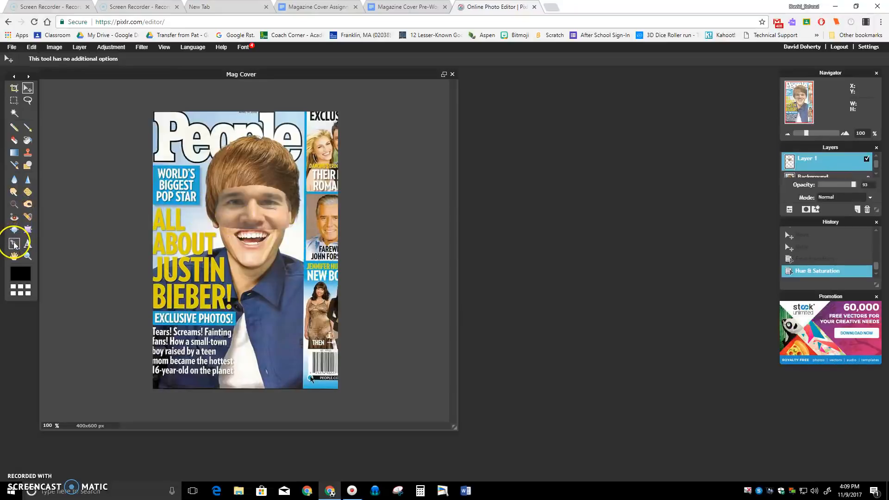
left_click(233, 241)
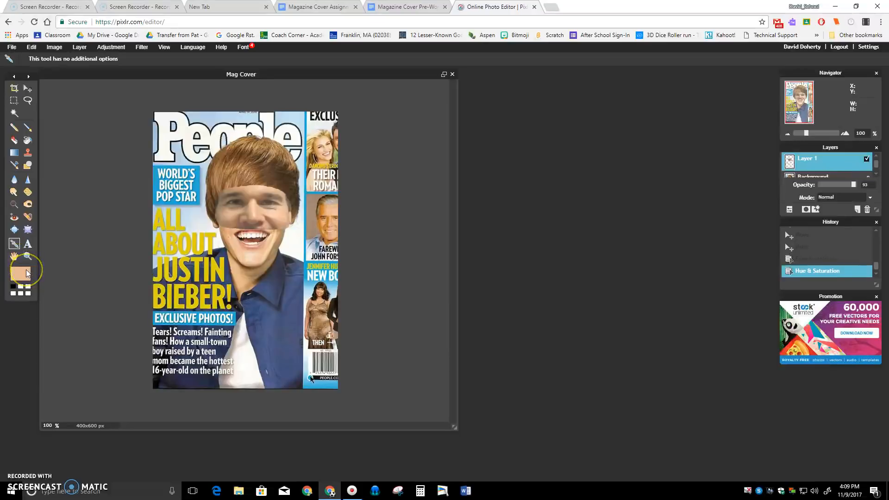
left_click(14, 167)
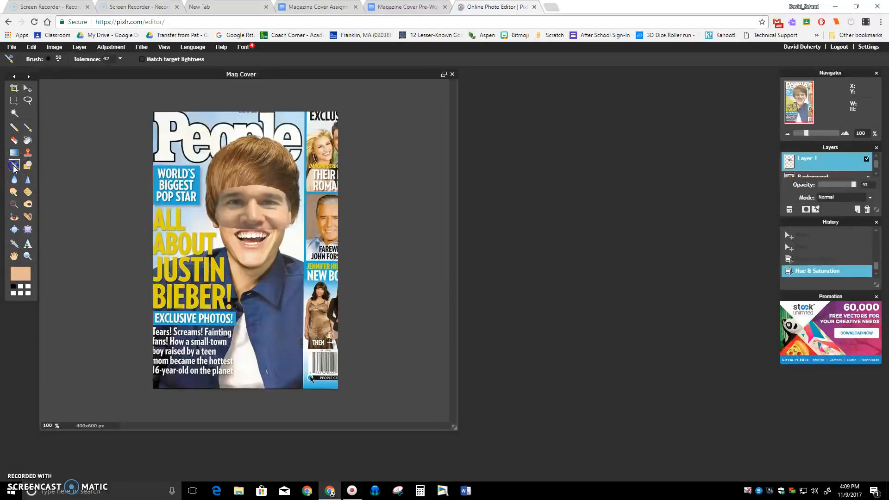
mouse_move(235, 223)
left_mouse_down()
mouse_move(273, 227)
mouse_move(287, 225)
mouse_move(268, 213)
left_mouse_up()
mouse_move(267, 203)
left_mouse_down()
mouse_move(293, 204)
mouse_move(290, 218)
mouse_move(280, 194)
left_mouse_up()
Switch to the Brush tool with the hard round 15 px brush
left_click(27, 129)
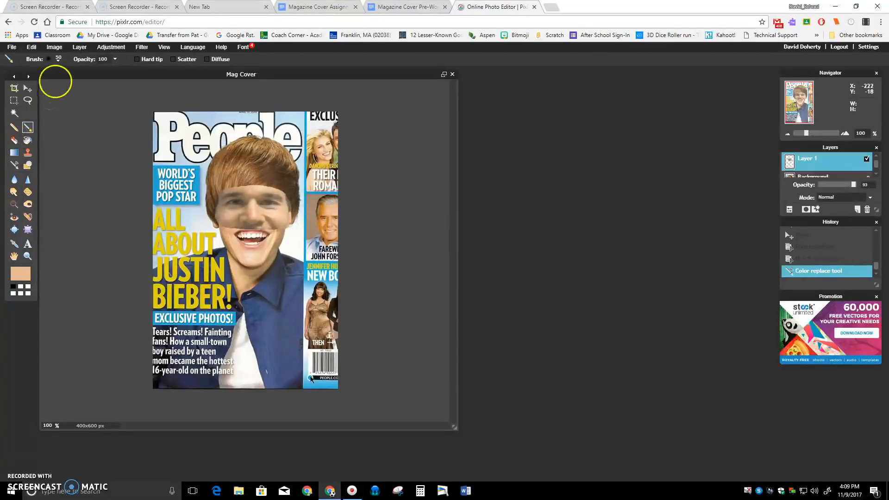
left_click(59, 59)
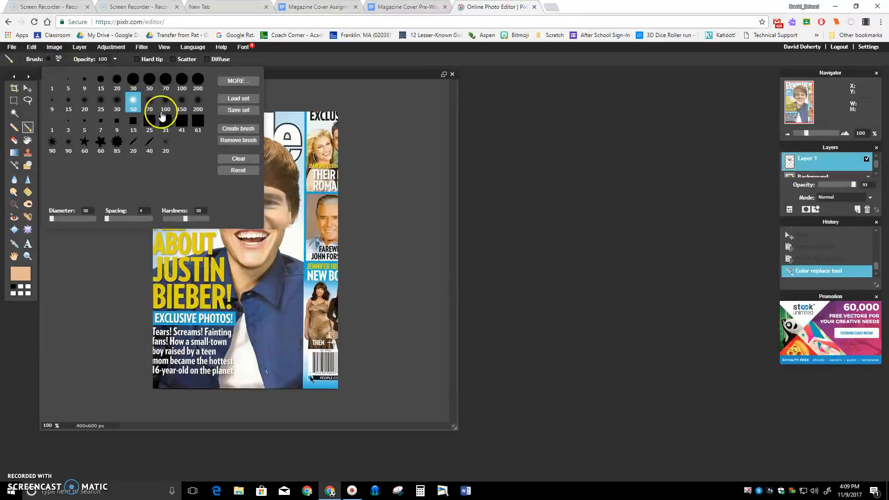
left_click(101, 80)
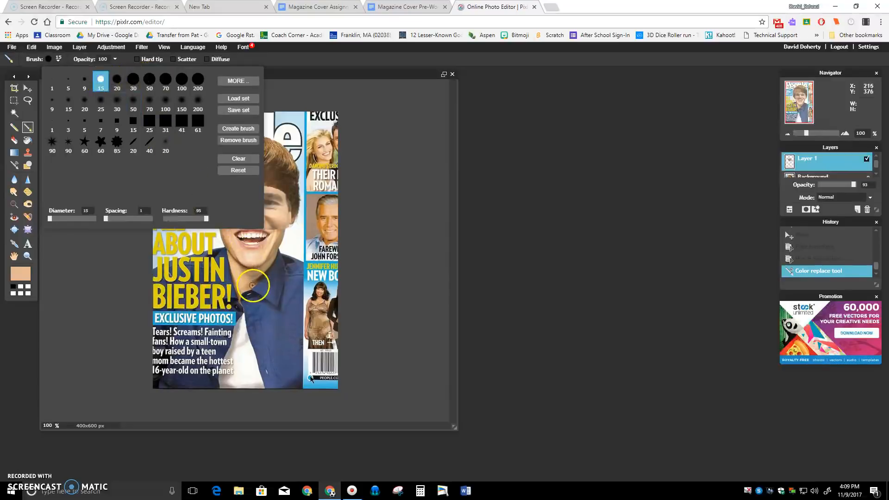
left_click(408, 266)
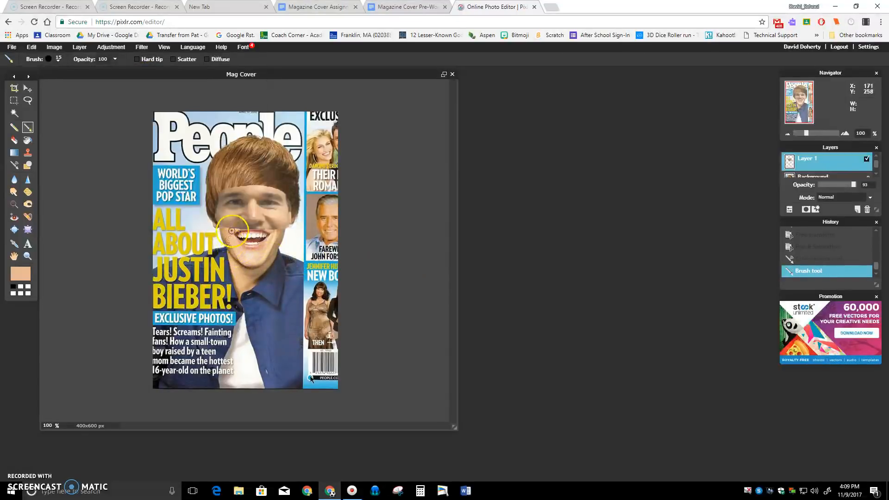
Try painting the skin tone along the seam above the mouth at full brush opacity, and undo the last two strokes
mouse_move(237, 225)
left_mouse_down()
mouse_move(231, 232)
mouse_move(249, 215)
mouse_move(276, 229)
mouse_move(227, 235)
mouse_move(275, 230)
left_mouse_up()
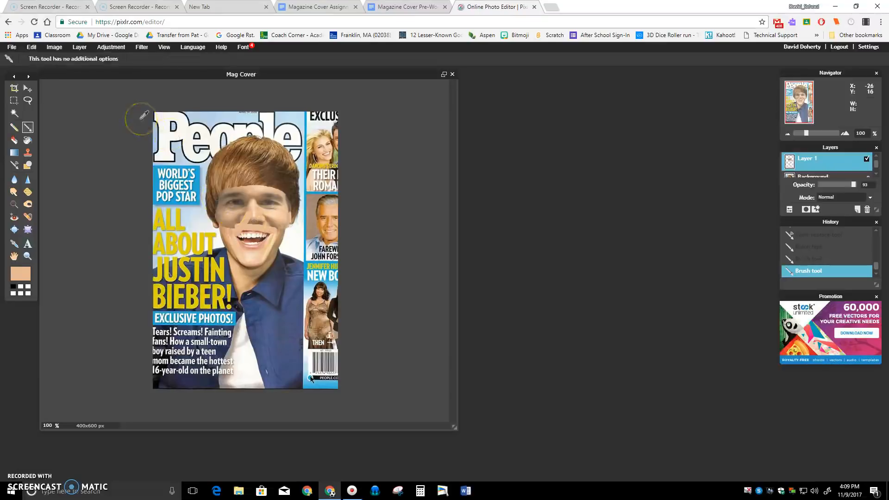
key("ctrl+z")
key("ctrl+z")
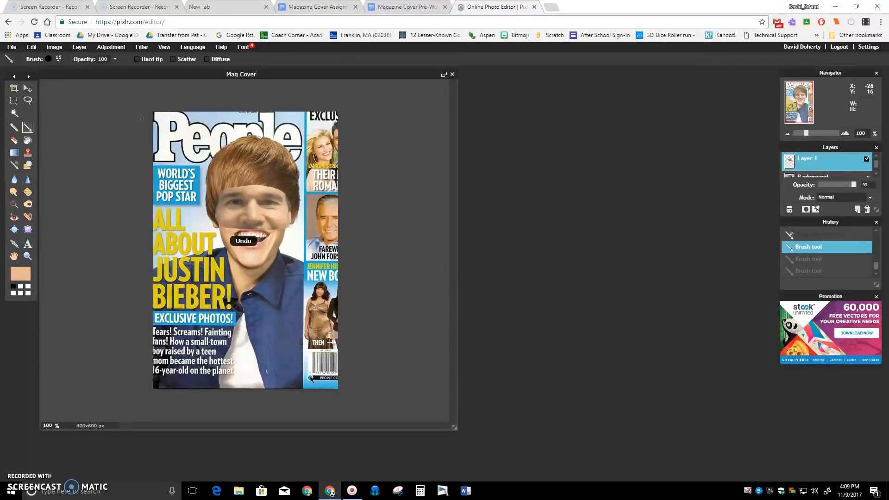
Try blending the seam above the mouth with the brush at 45 opacity, and undo the stroke
left_click(115, 59)
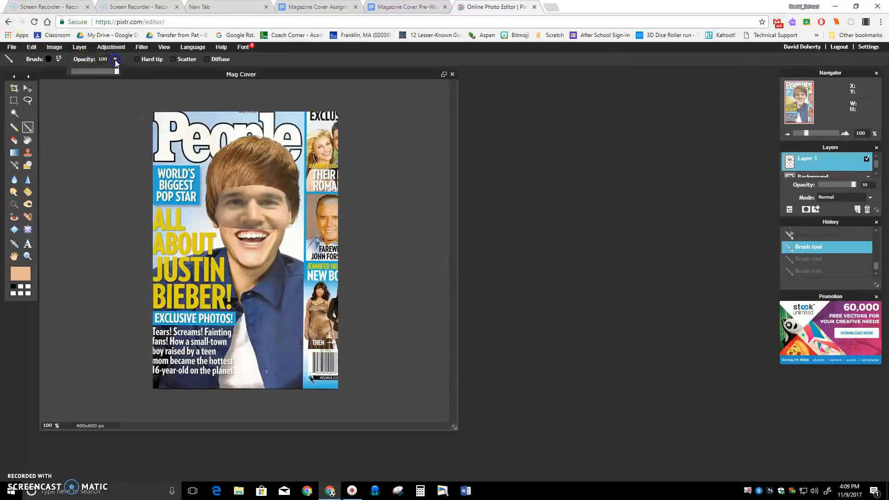
left_click_drag(115, 71, 117, 75)
left_click(222, 222)
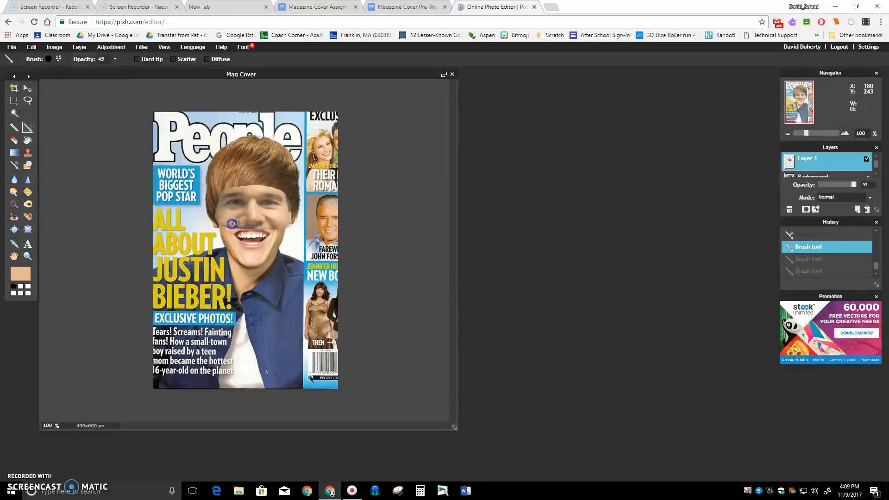
left_click(261, 228)
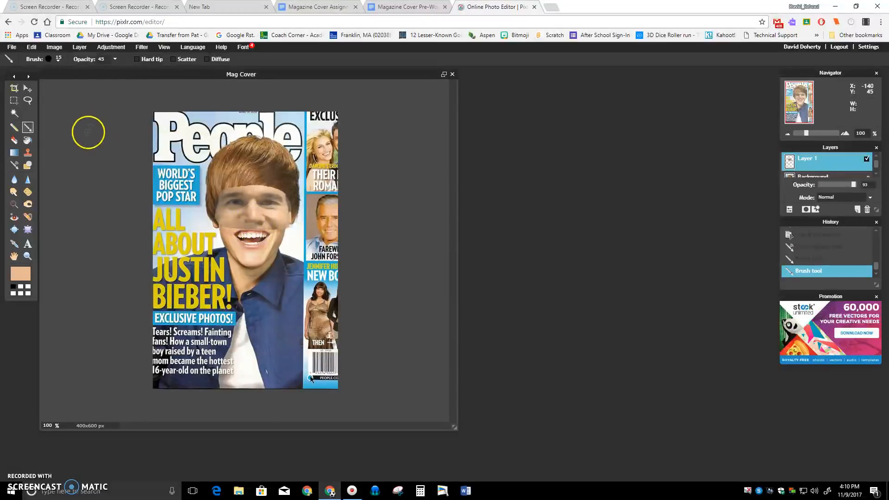
key("ctrl+z")
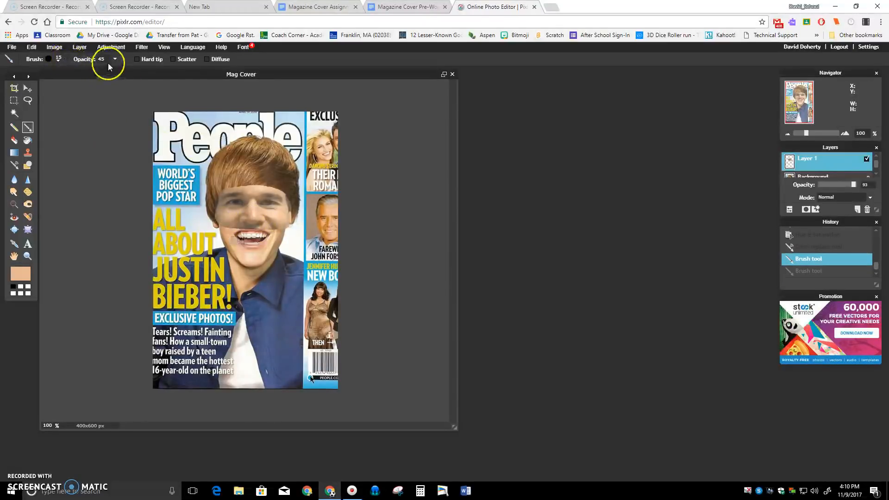
Set the brush opacity to 33 and paint the skin tone over the face piece, from the seam above the mouth up to the brows
left_click(114, 60)
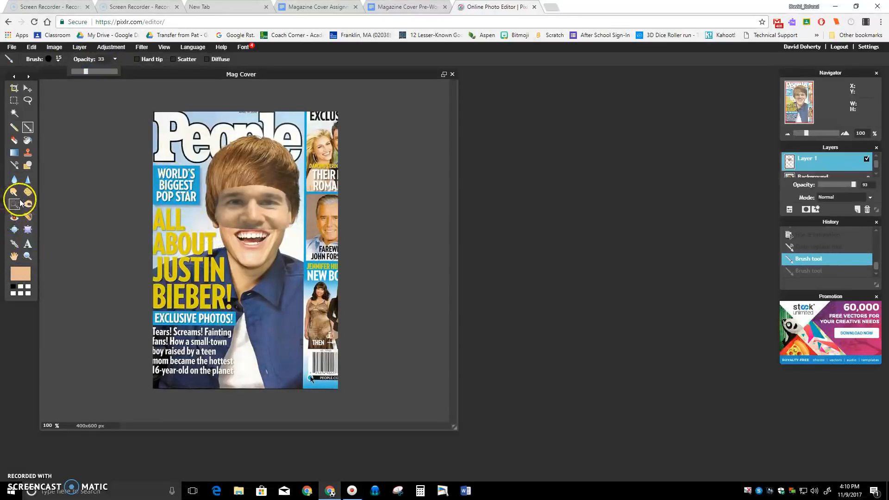
left_click(238, 228)
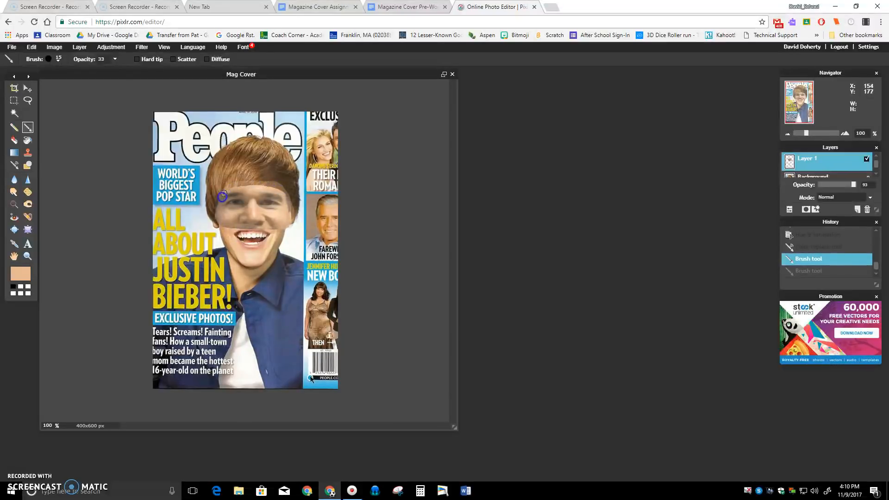
left_click(218, 223)
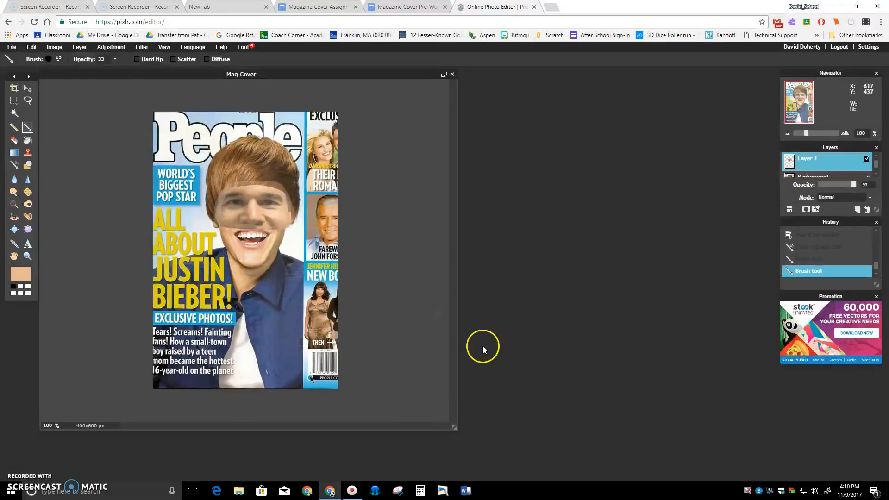
scroll(376, 317, "up", 1)
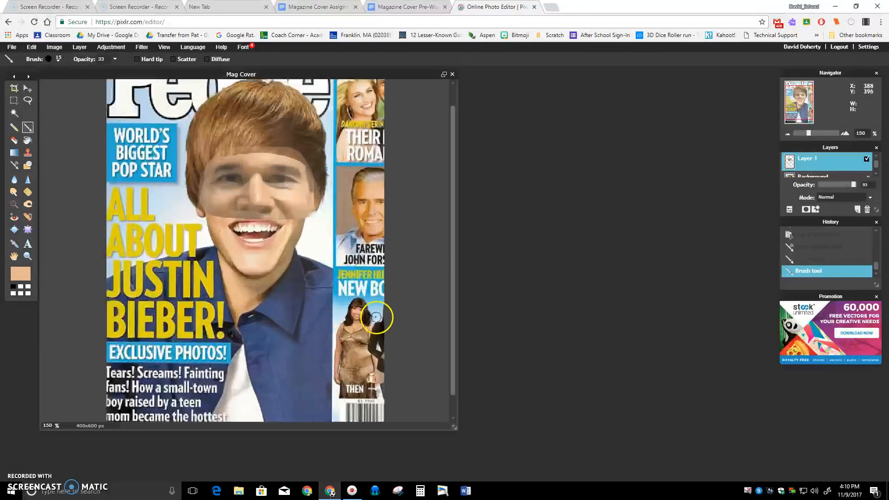
scroll(375, 318, "up", 2)
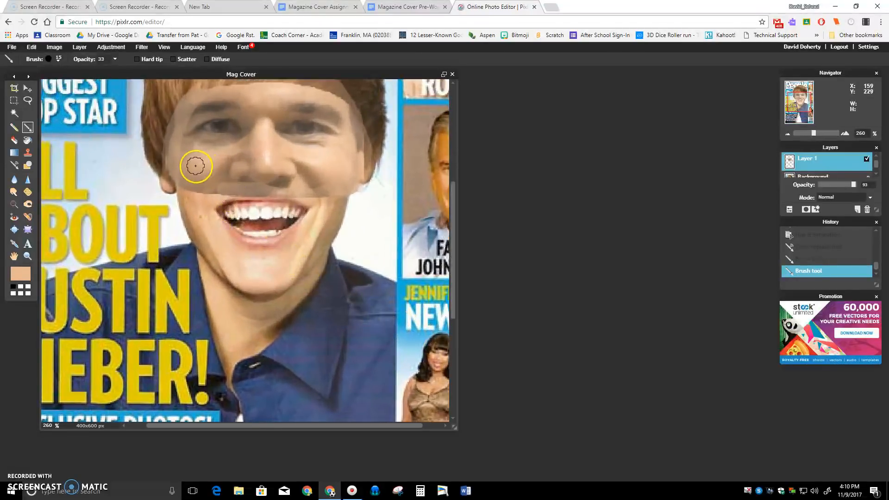
mouse_move(209, 189)
left_mouse_down()
mouse_move(327, 189)
mouse_move(360, 154)
mouse_move(357, 122)
mouse_move(326, 102)
mouse_move(200, 98)
mouse_move(182, 150)
mouse_move(238, 140)
mouse_move(194, 141)
mouse_move(187, 185)
mouse_move(182, 131)
mouse_move(176, 145)
mouse_move(180, 176)
mouse_move(188, 106)
mouse_move(171, 146)
mouse_move(172, 171)
mouse_move(243, 151)
mouse_move(214, 177)
mouse_move(320, 178)
mouse_move(240, 157)
mouse_move(216, 175)
mouse_move(335, 172)
mouse_move(356, 153)
mouse_move(343, 119)
mouse_move(322, 106)
mouse_move(280, 105)
mouse_move(267, 120)
mouse_move(281, 147)
mouse_move(323, 154)
mouse_move(331, 146)
mouse_move(269, 135)
mouse_move(202, 146)
mouse_move(201, 115)
mouse_move(258, 116)
left_mouse_up()
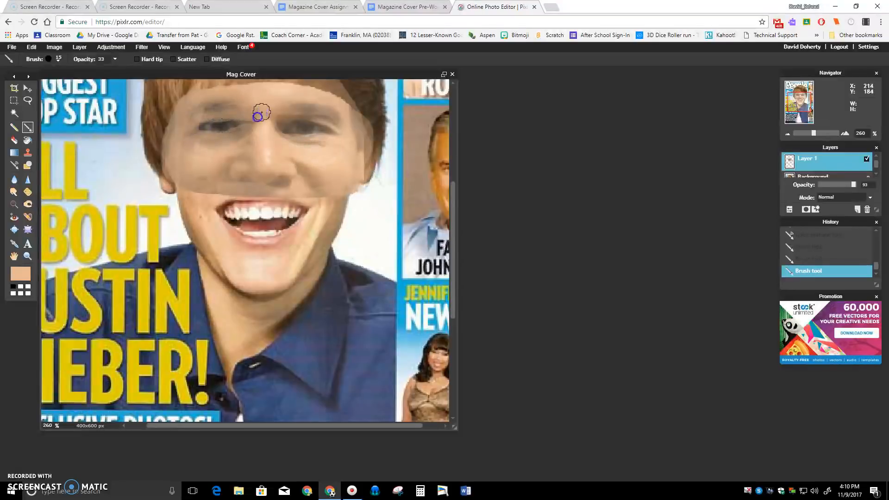
left_click_drag(341, 197, 304, 267)
scroll(304, 266, "down", 5)
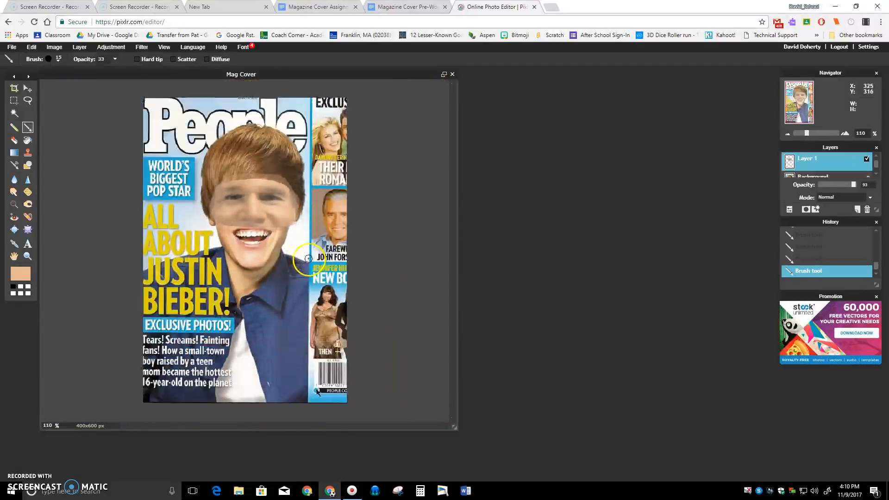
scroll(307, 276, "down", 1)
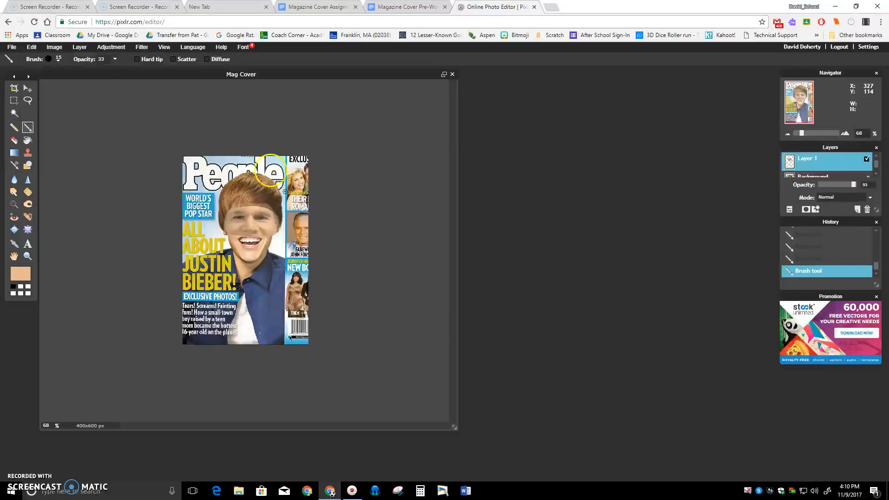
Add the image My Mag Name Pic to the magazine cover as a new layer
left_click(77, 48)
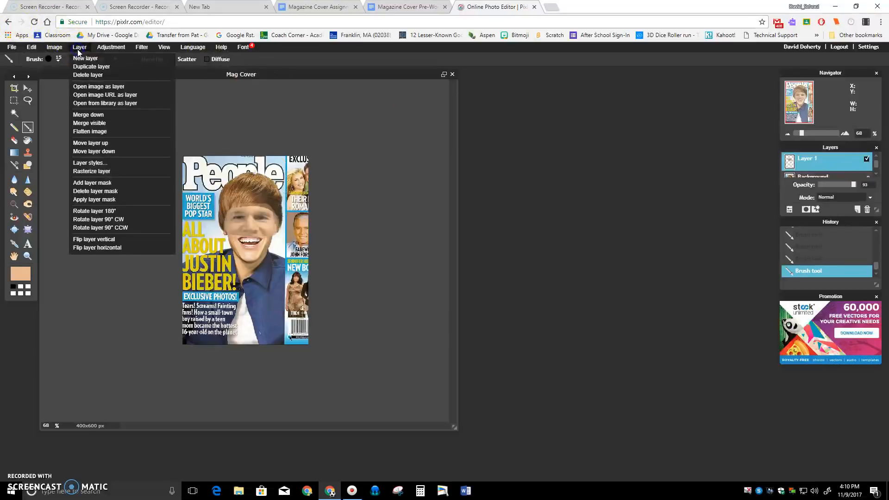
left_click(104, 87)
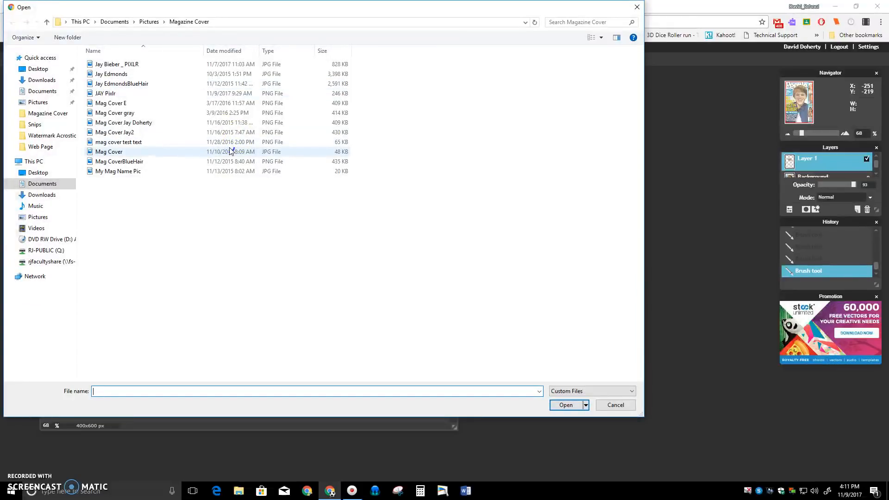
left_click(189, 171)
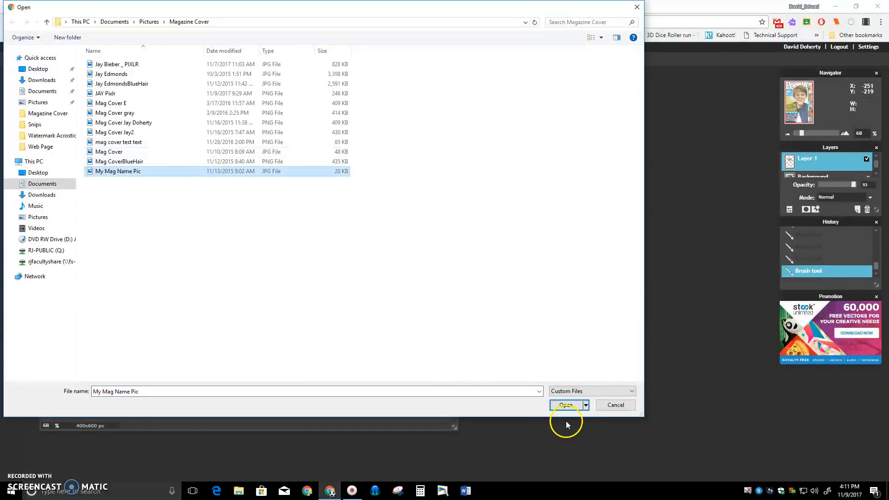
left_click(565, 406)
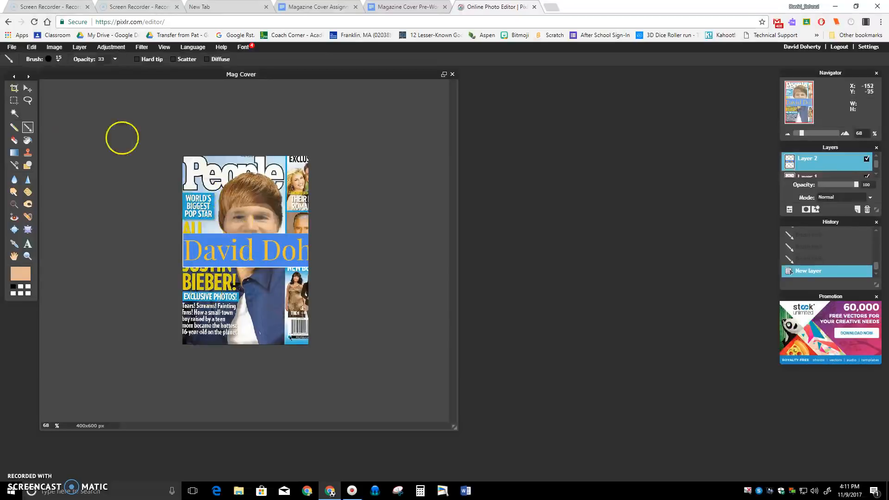
Free transform the name banner to a narrow block covering the JUSTIN BIEBER! headline at the cover's left edge, and apply the change
left_click(31, 47)
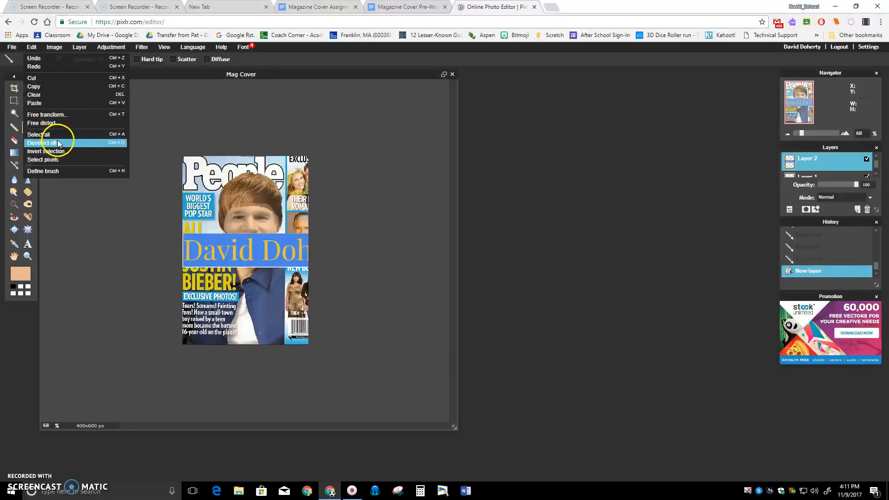
left_click(59, 114)
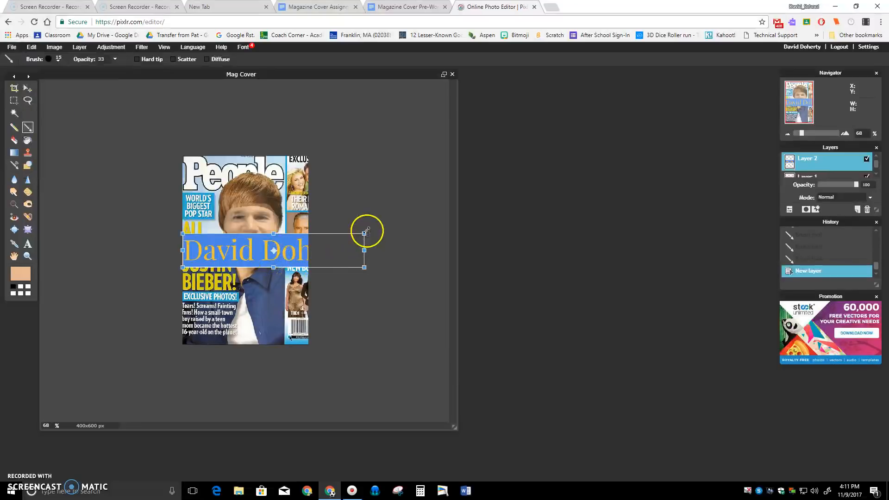
left_click_drag(364, 234, 265, 278)
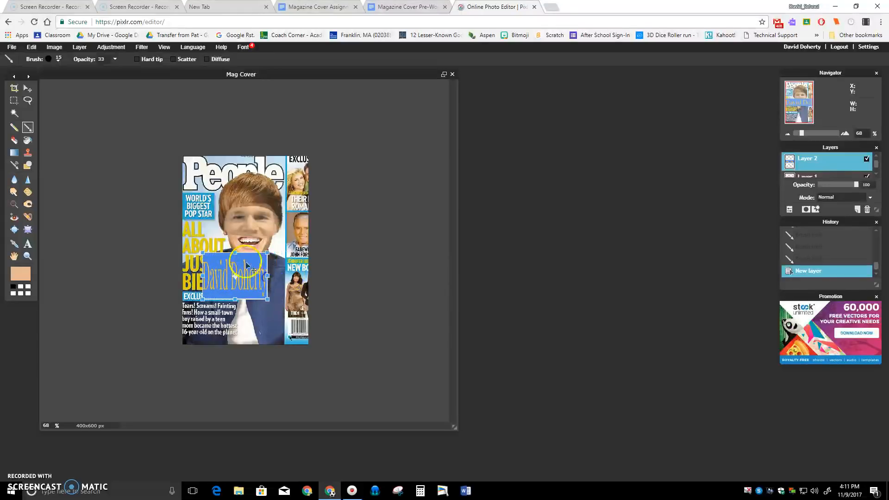
mouse_move(235, 253)
left_mouse_down()
mouse_move(241, 274)
mouse_move(232, 270)
mouse_move(217, 292)
mouse_move(232, 258)
left_mouse_up()
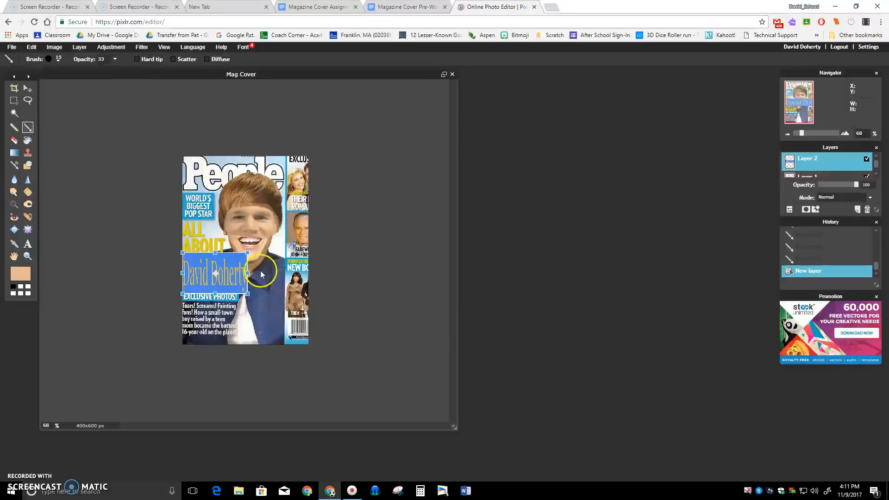
left_click(263, 283)
left_click(415, 280)
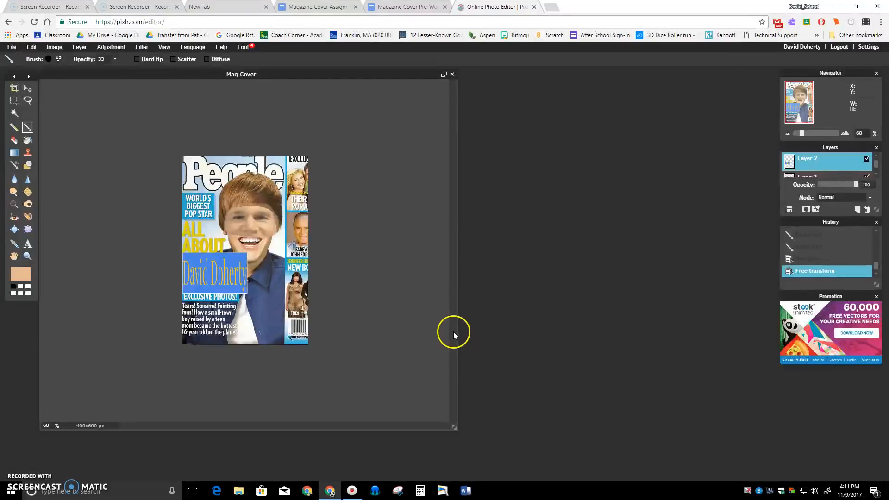
scroll(333, 293, "up", 3)
scroll(333, 293, "down", 3)
Save the image to Pixlr Cloud under the name Mag Cover Mr. E
left_click(10, 47)
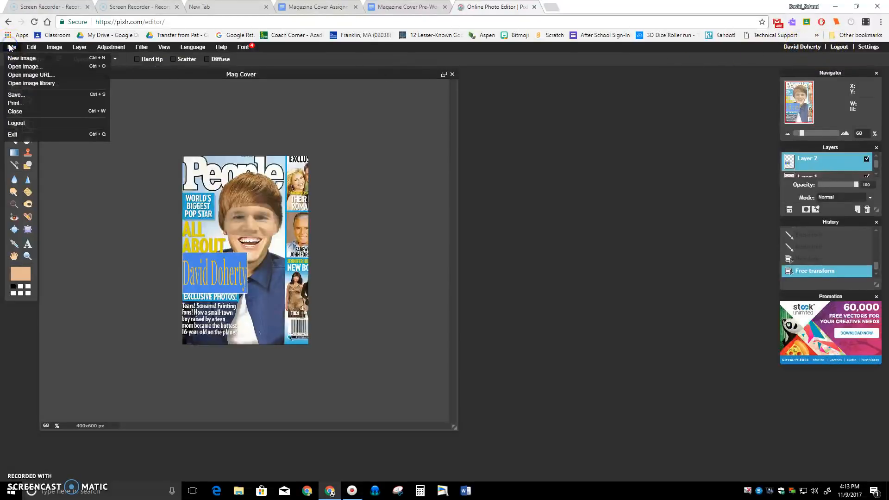
left_click(24, 95)
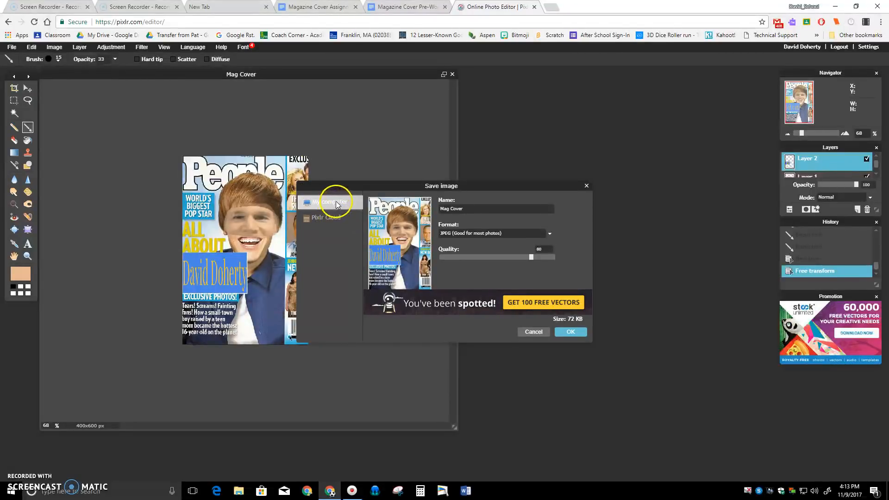
left_click(337, 219)
left_click(476, 233)
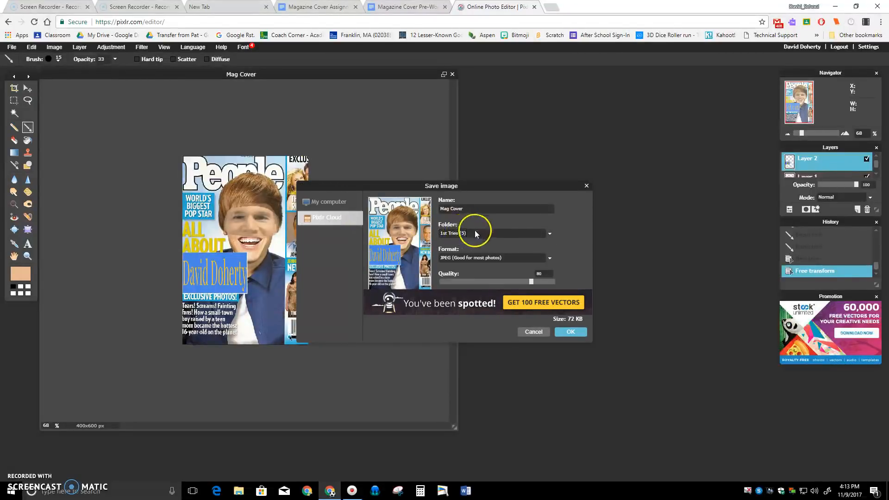
left_click(482, 208)
type("Mr. E")
left_click(569, 333)
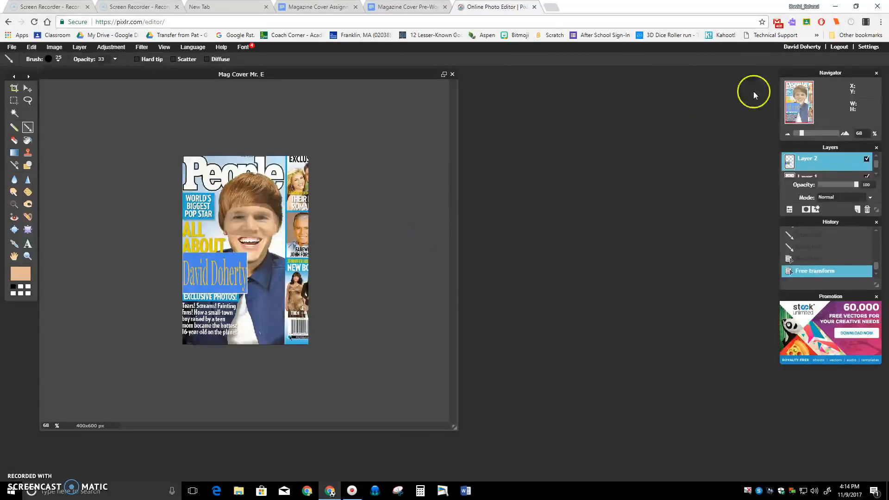
Log out and sign back in with a Google account, running the blocked plugins in the sign-in window
left_click(840, 47)
left_click(843, 47)
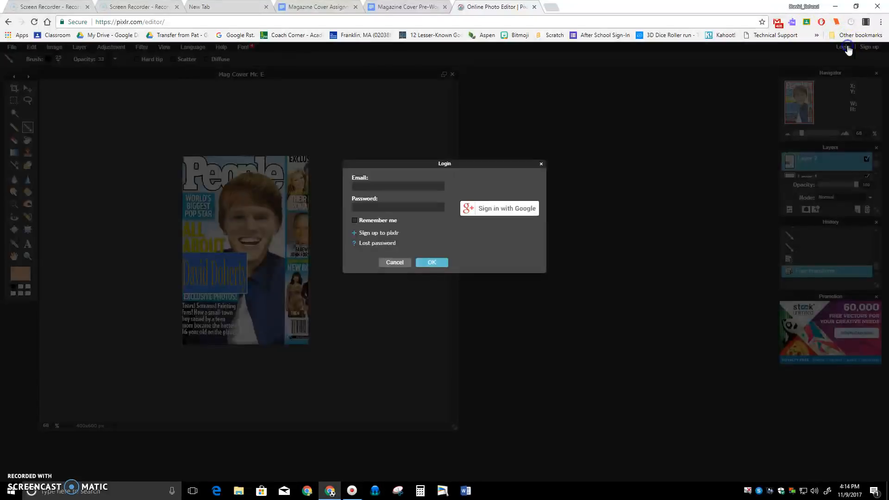
left_click(505, 212)
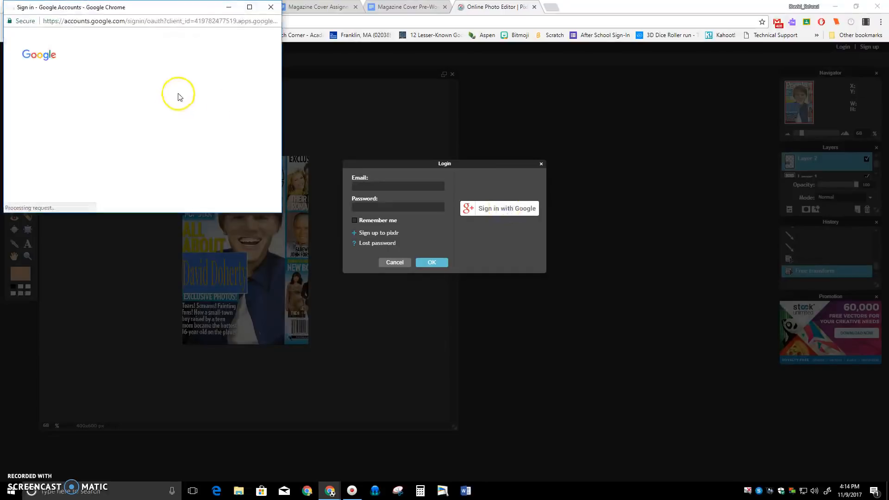
left_click(84, 120)
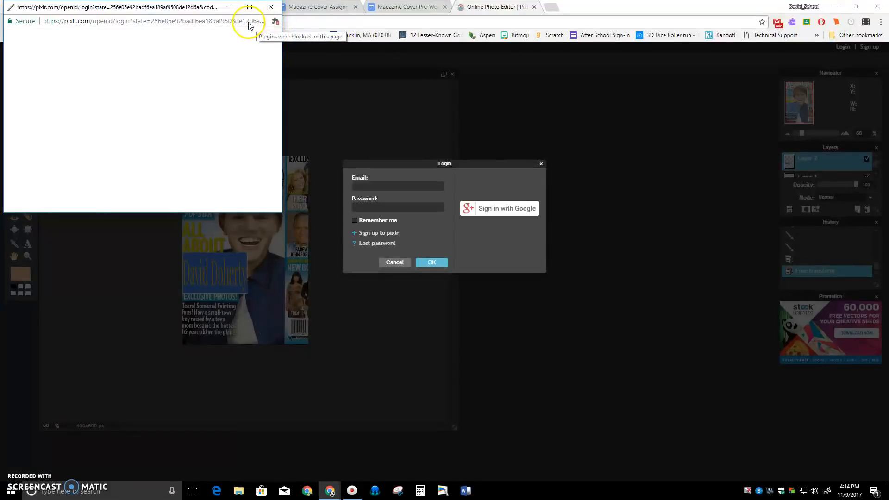
left_click(275, 22)
left_click(176, 63)
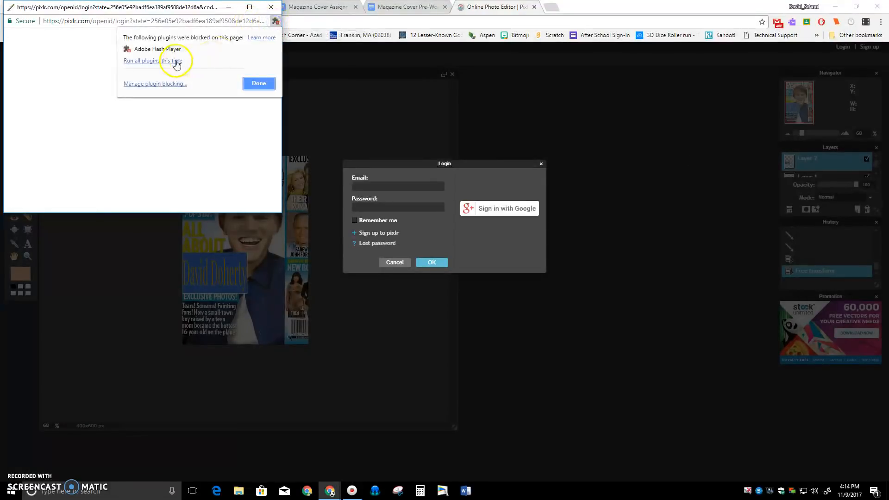